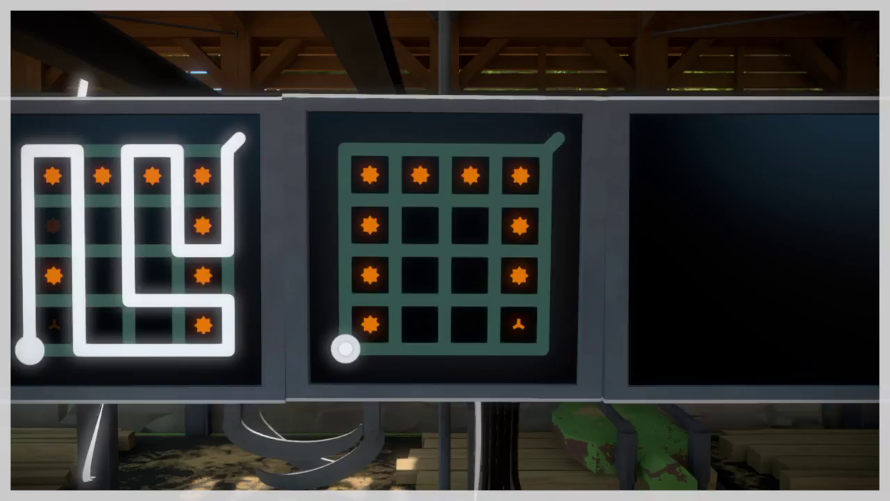
# - Start a line at the orange-star grid's start circle on the middle panel
pyautogui.click(346, 348)
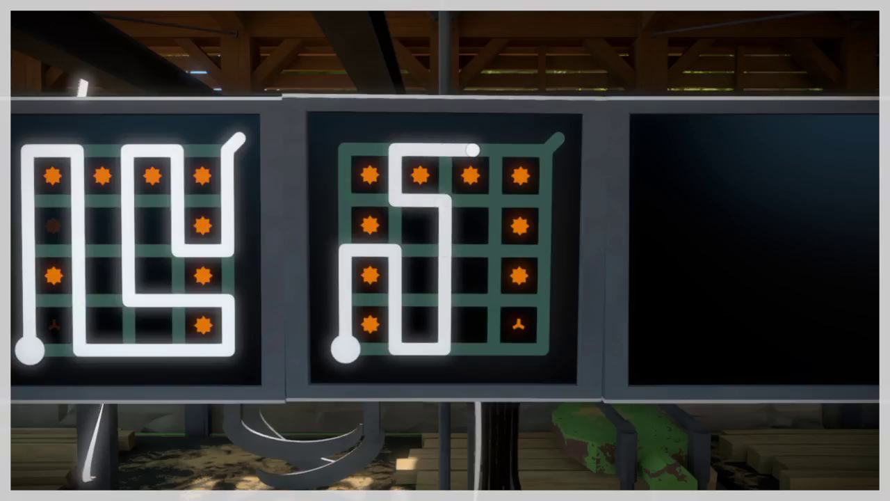
# - Confirm the orange-star path at the top-right exit and start a line on the magenta-star panel
pyautogui.click(558, 140)
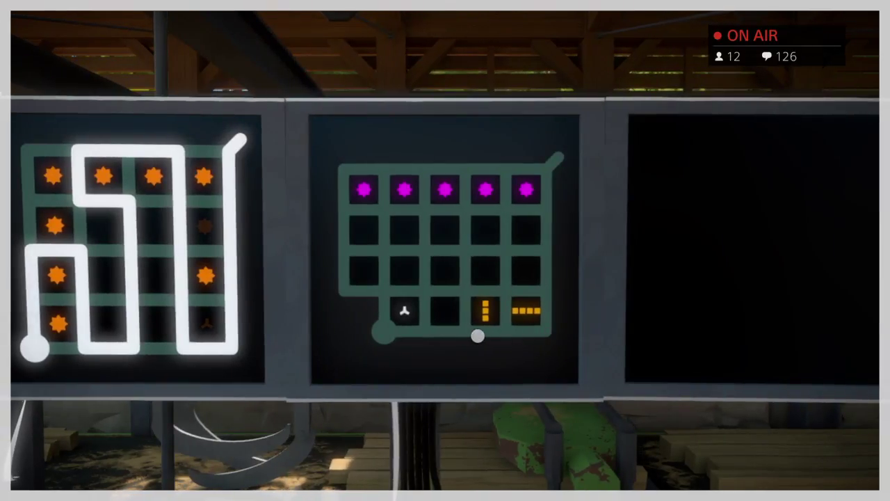
pyautogui.click(384, 328)
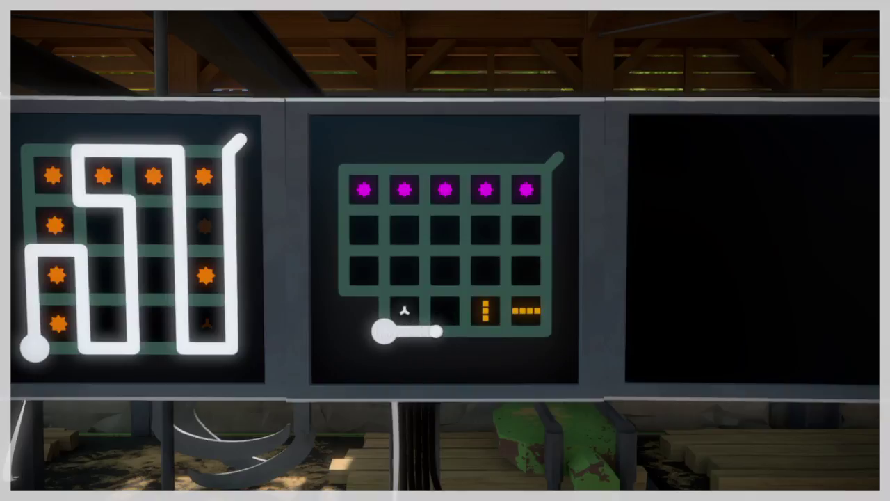
pyautogui.click(384, 329)
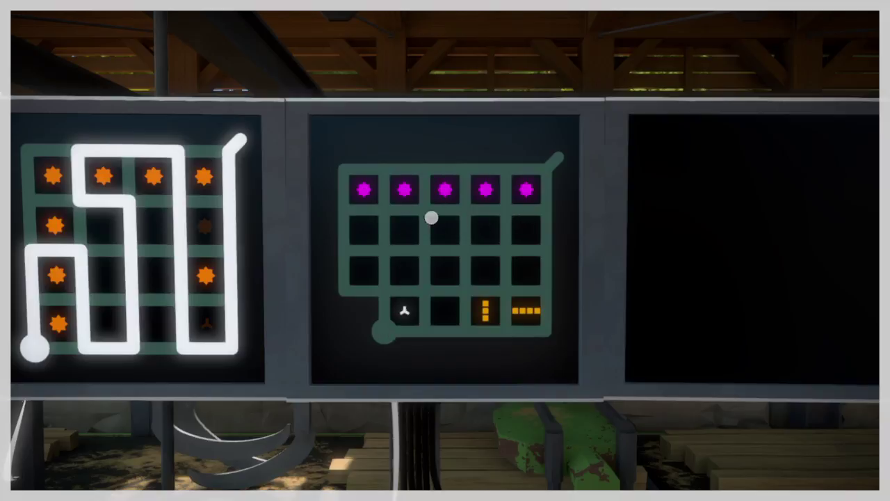
# - Retry magenta-star lines heading up and right, and submit one at the exit
pyautogui.click(384, 331)
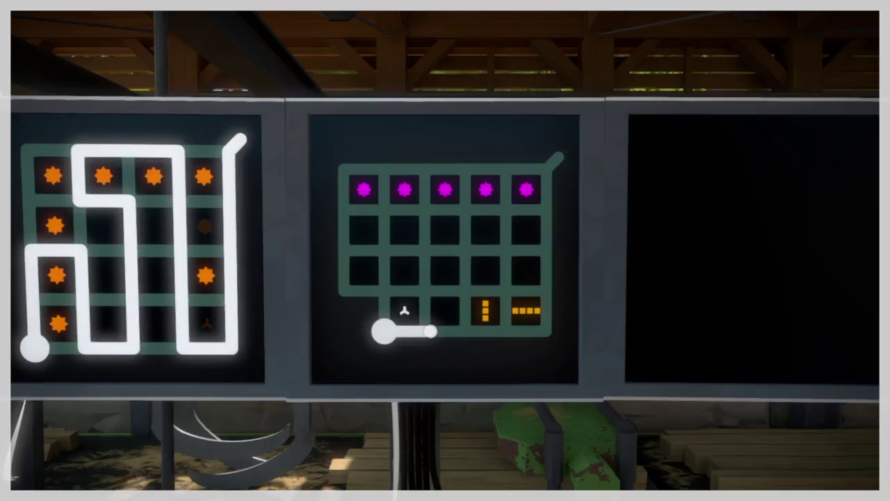
pyautogui.click(384, 331)
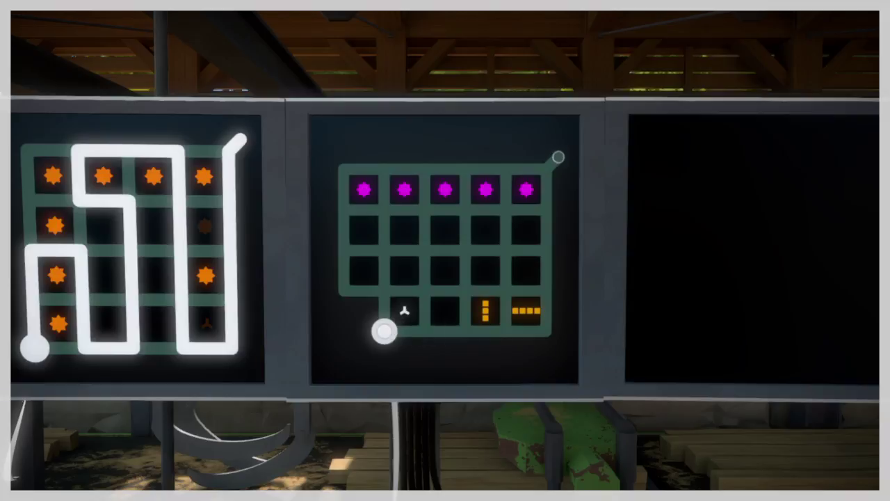
pyautogui.click(385, 331)
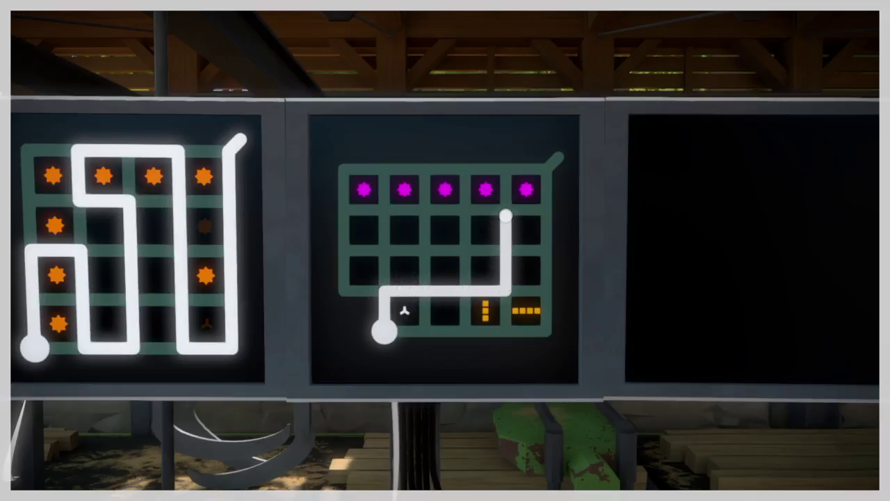
pyautogui.click(558, 159)
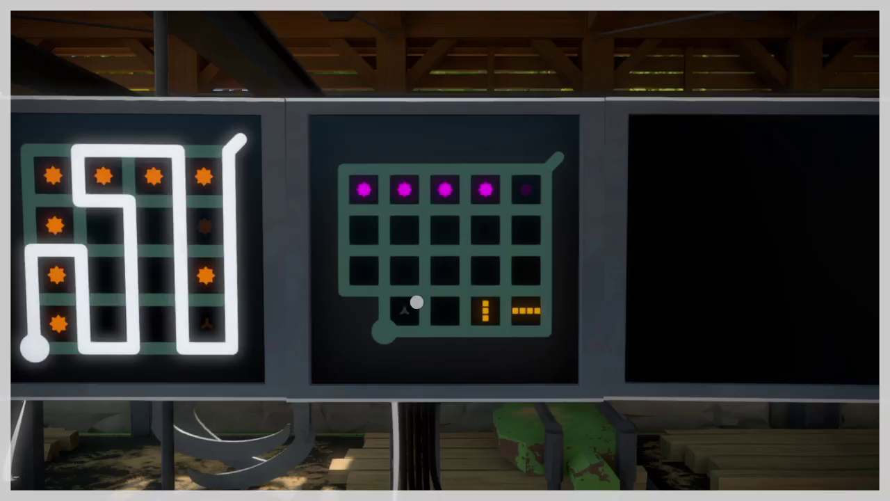
# - Restart the magenta-star line twice, then retract it and send it up the left column
pyautogui.click(385, 332)
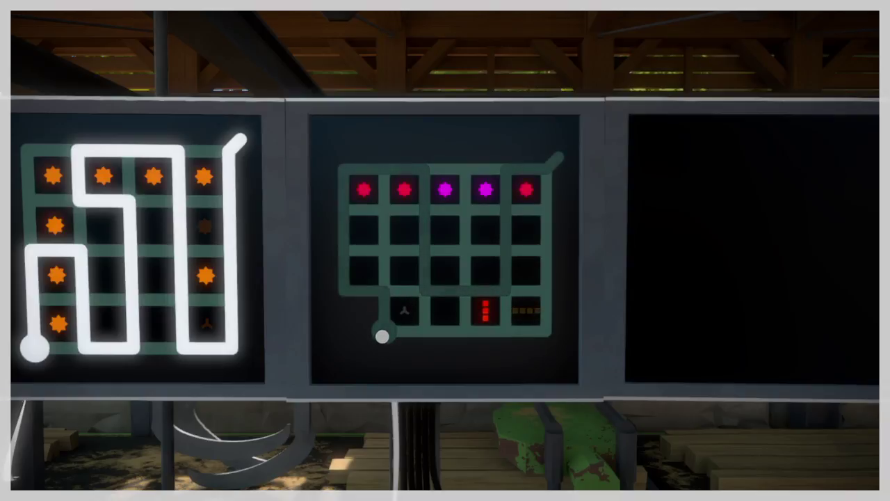
pyautogui.click(382, 336)
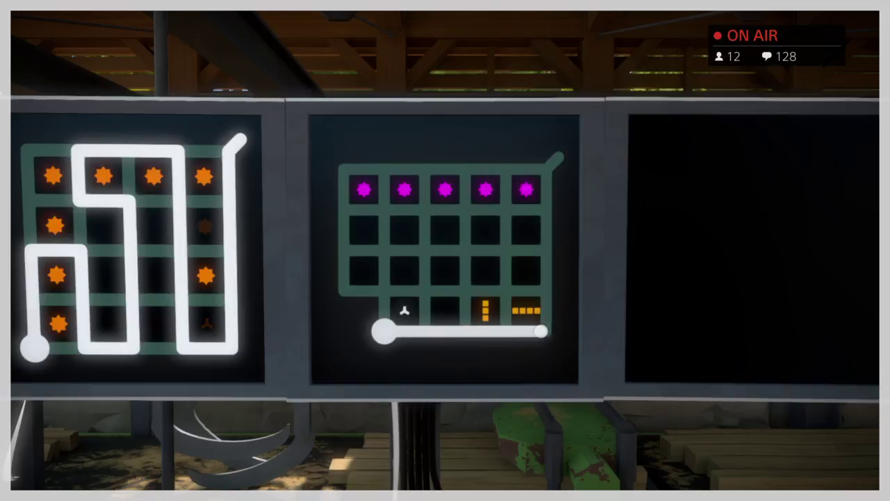
pyautogui.moveTo(546, 271)
pyautogui.mouseDown()
pyautogui.moveTo(384, 296)
pyautogui.moveTo(384, 169)
pyautogui.mouseUp()
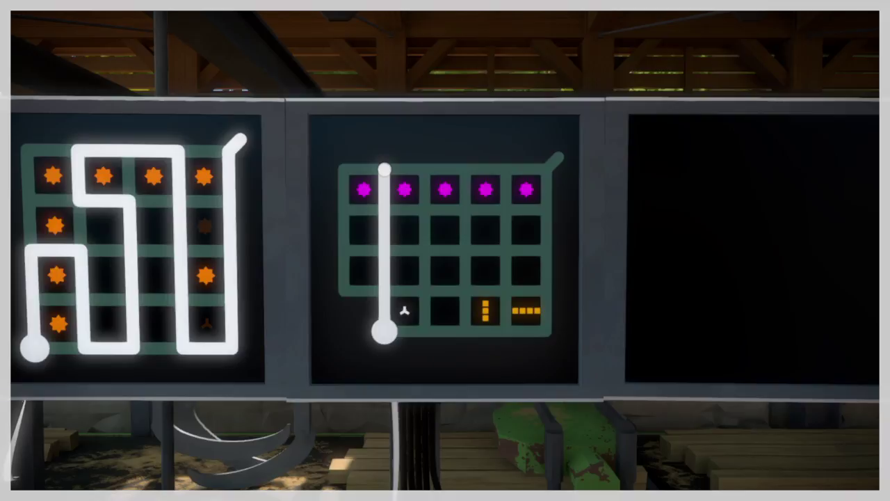
# - Route the magenta-star line over the top to the top-right exit, then face the lit third panel
pyautogui.moveTo(384, 169)
pyautogui.mouseDown()
pyautogui.moveTo(384, 218)
pyautogui.moveTo(384, 169)
pyautogui.moveTo(465, 181)
pyautogui.moveTo(465, 212)
pyautogui.mouseUp()
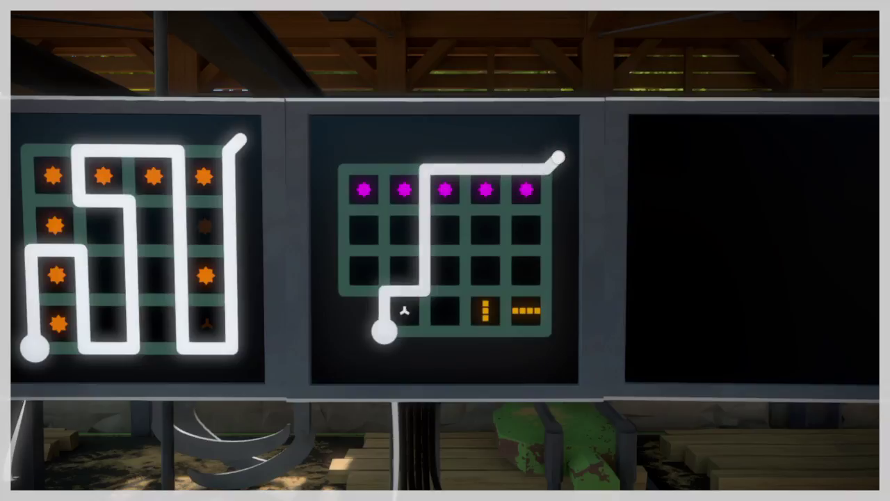
pyautogui.click(559, 158)
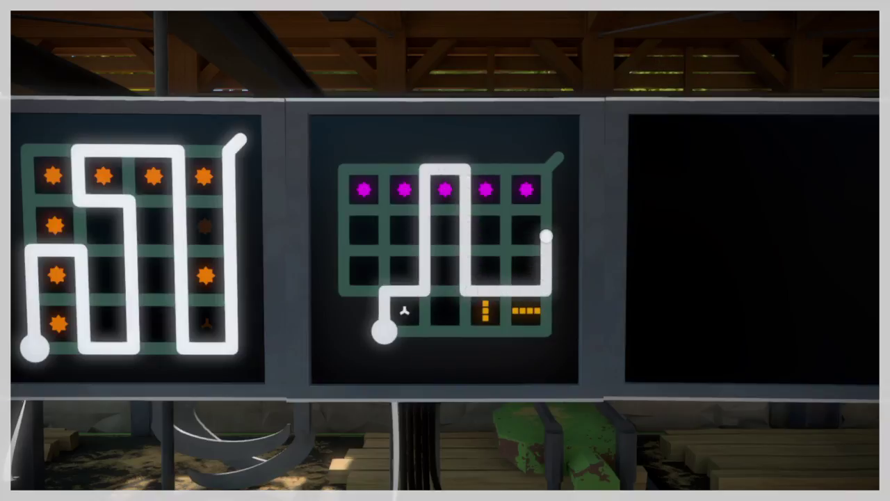
pyautogui.click(559, 158)
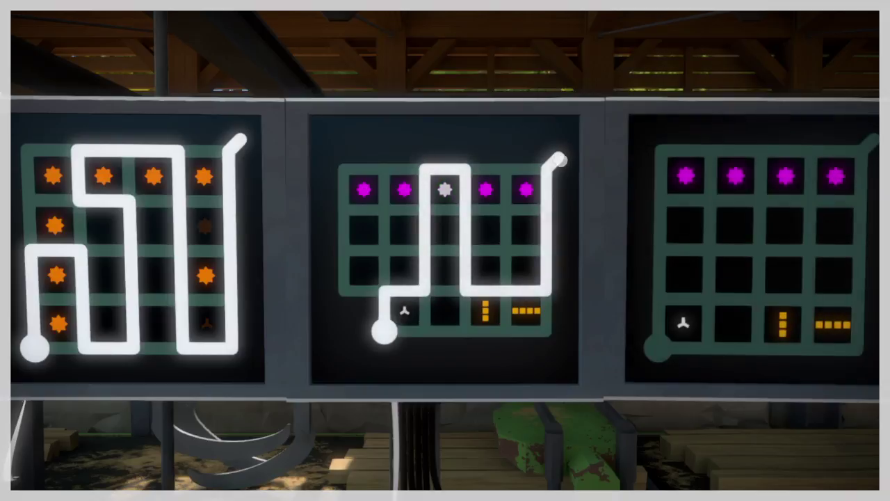
pyautogui.click(652, 346)
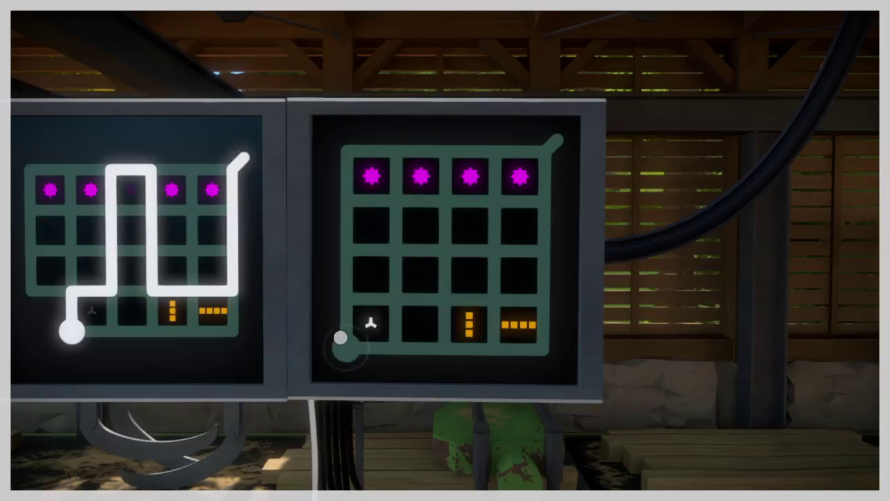
pyautogui.click(344, 349)
pyautogui.click(346, 348)
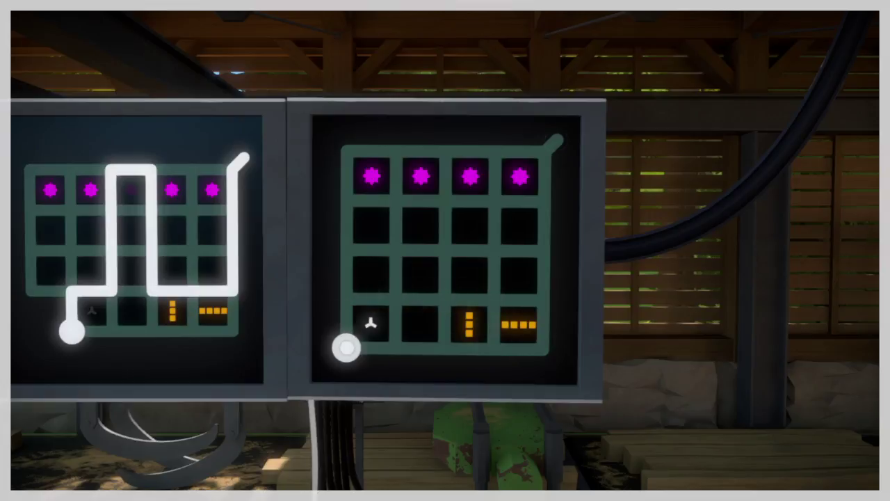
pyautogui.click(347, 347)
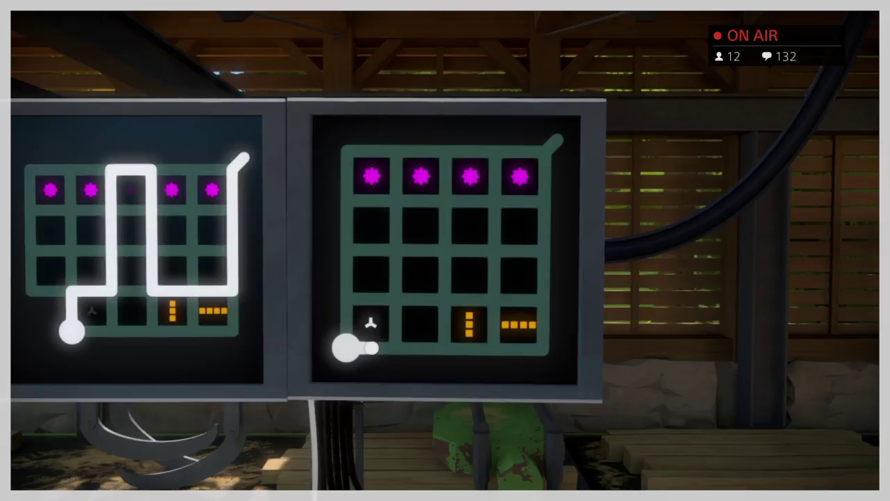
pyautogui.press('Right')
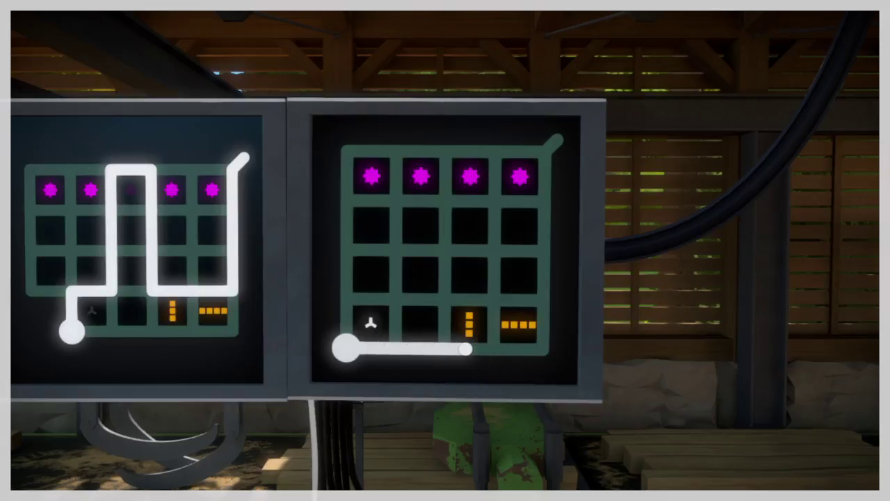
# - Trace the four-star path up, across, down and along the bottom, then turn to the wide panel
pyautogui.rightClick(345, 347)
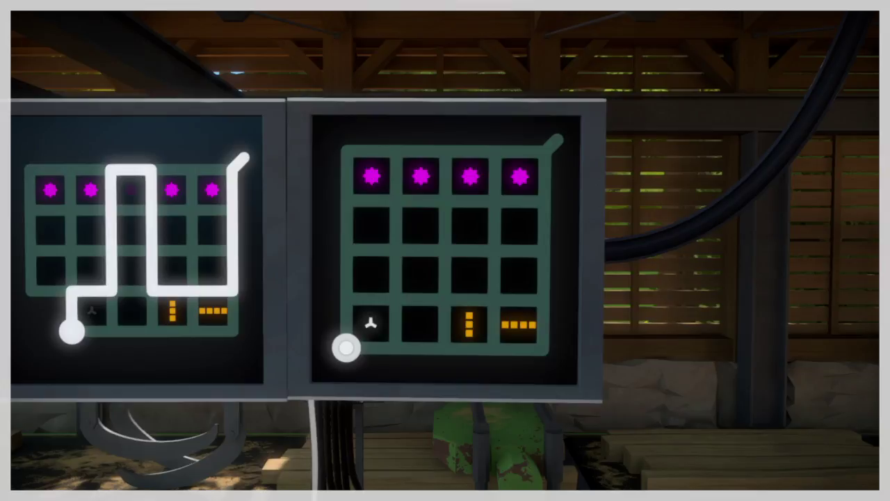
pyautogui.click(346, 347)
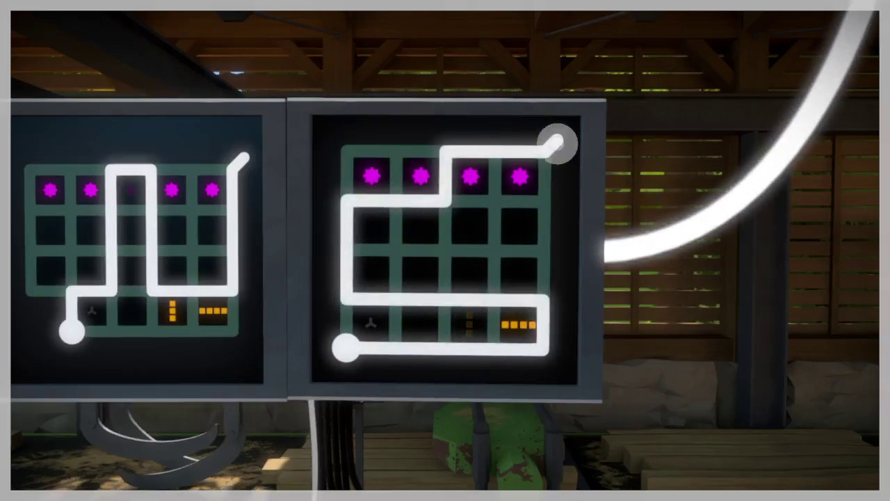
pyautogui.rightClick(557, 143)
pyautogui.press('w')
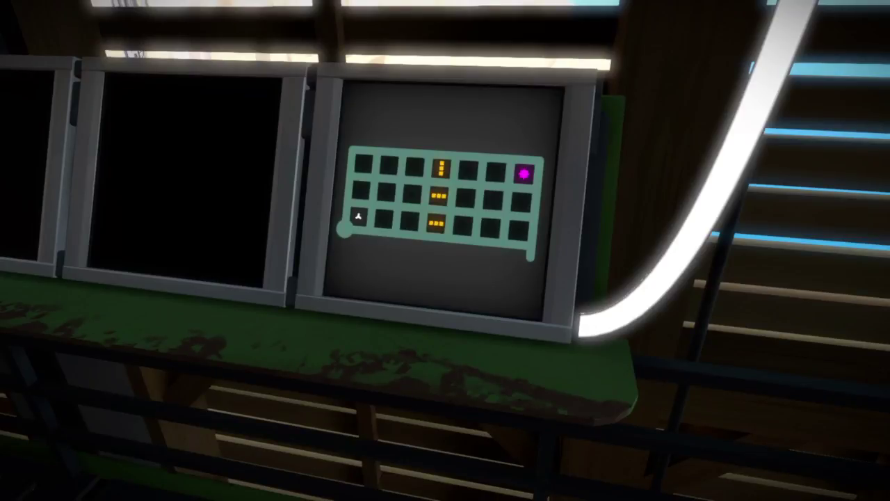
pyautogui.click(446, 250)
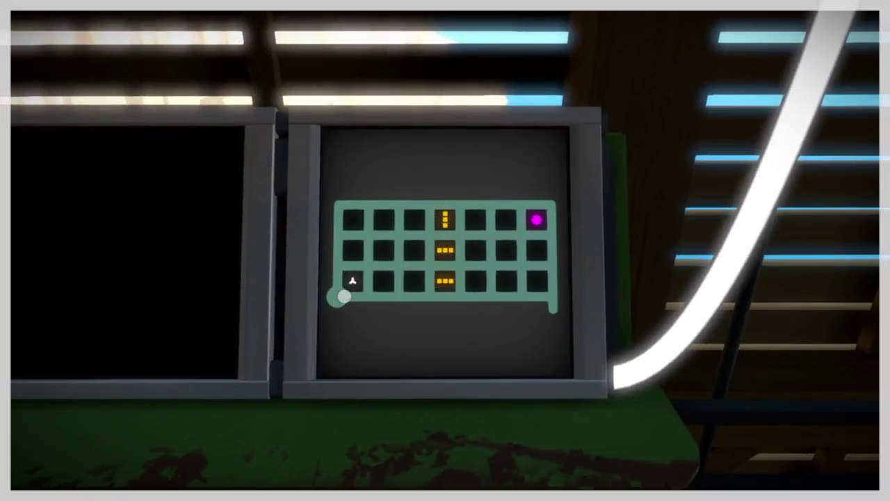
# - Start a line on the wide one-star panel, then drop it and leave puzzle mode
pyautogui.click(338, 297)
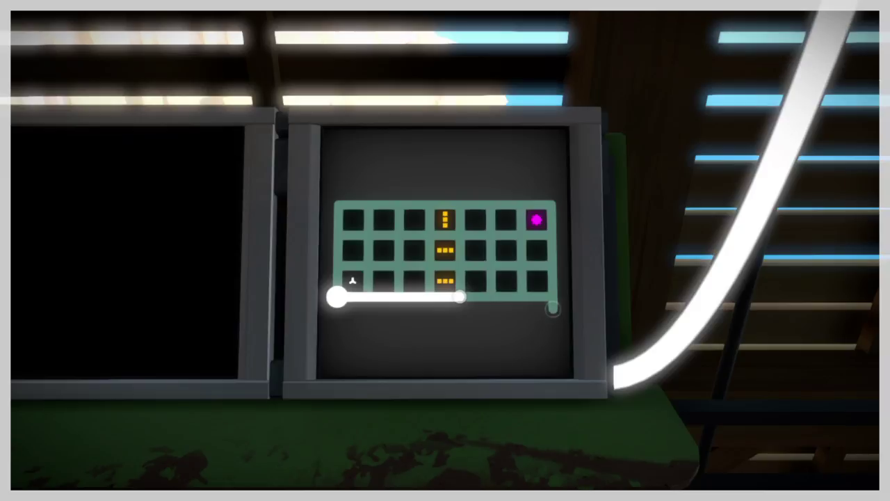
pyautogui.rightClick(460, 297)
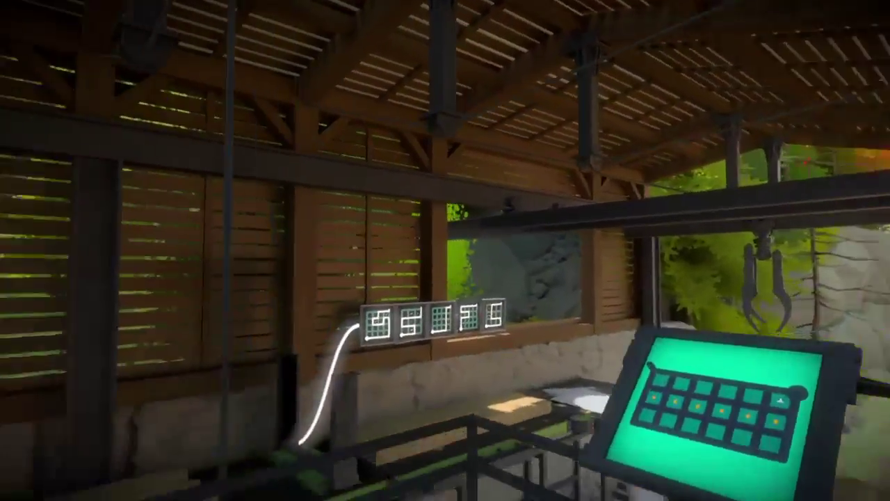
# - Walk along the shed walkway past the green panel and back to the railing panels
pyautogui.press('w')
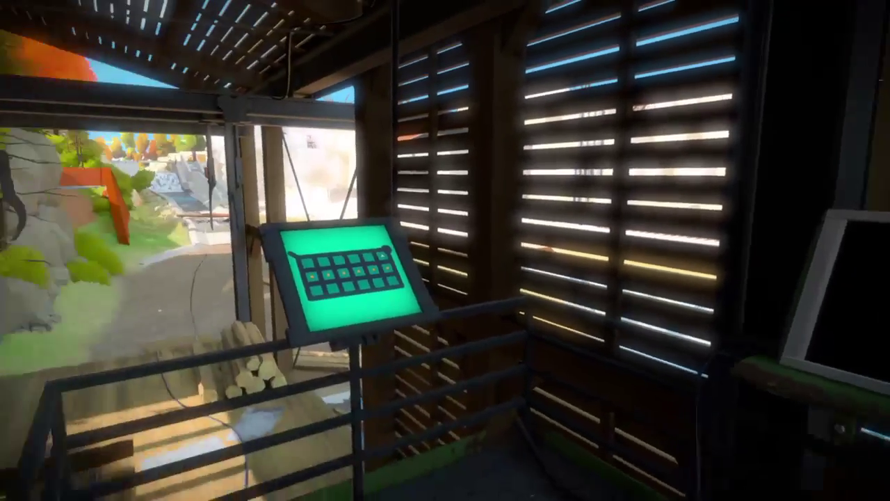
pyautogui.press('w')
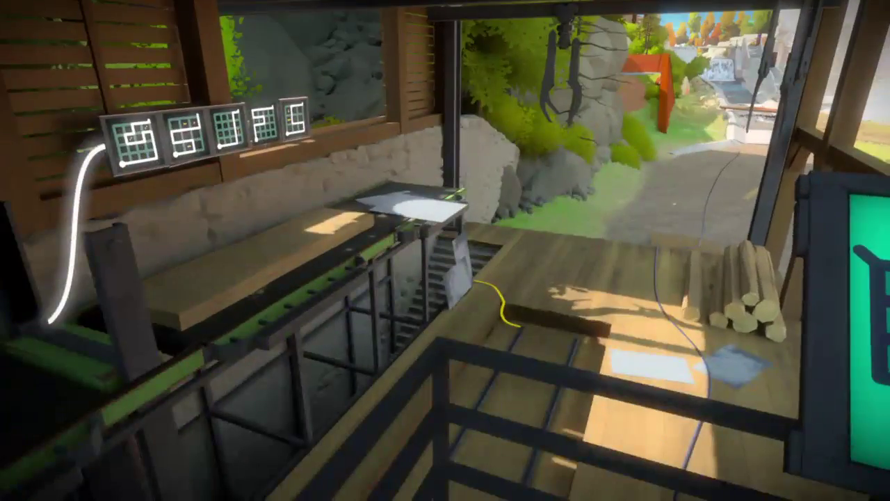
pyautogui.press('w')
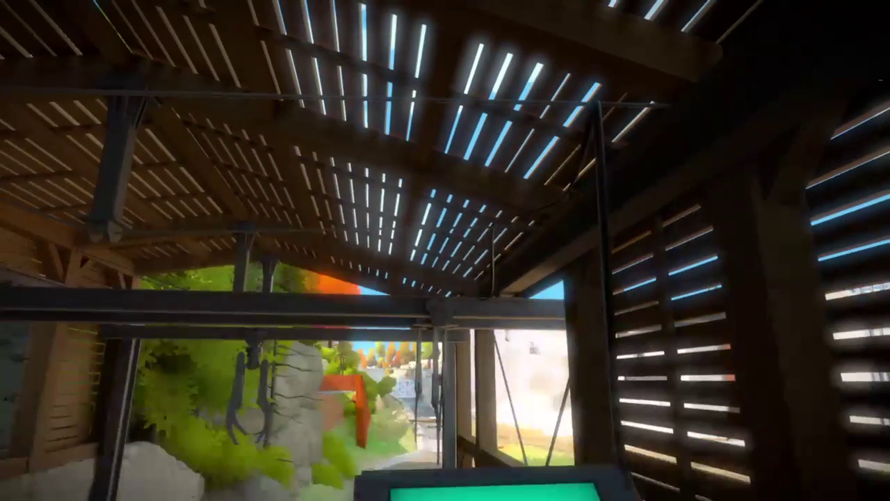
pyautogui.press('w')
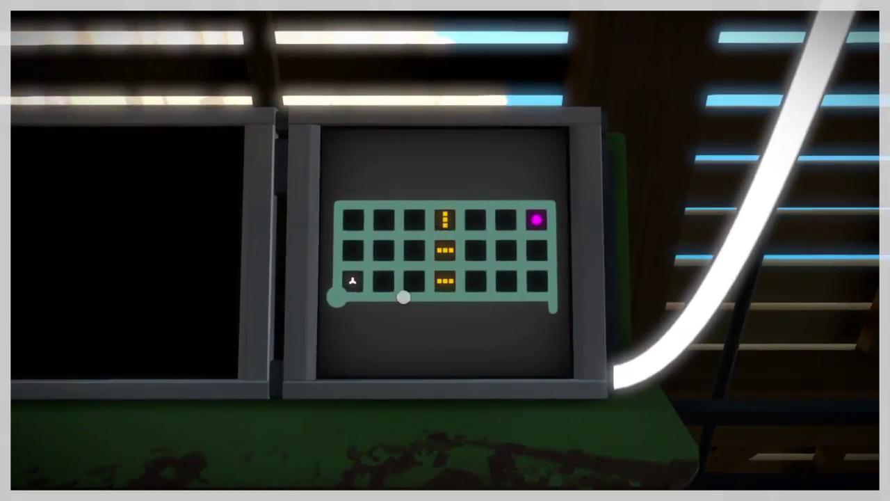
# - Trace a full route around the Tetris column to the bottom-right exit, which gets rejected
pyautogui.click(338, 298)
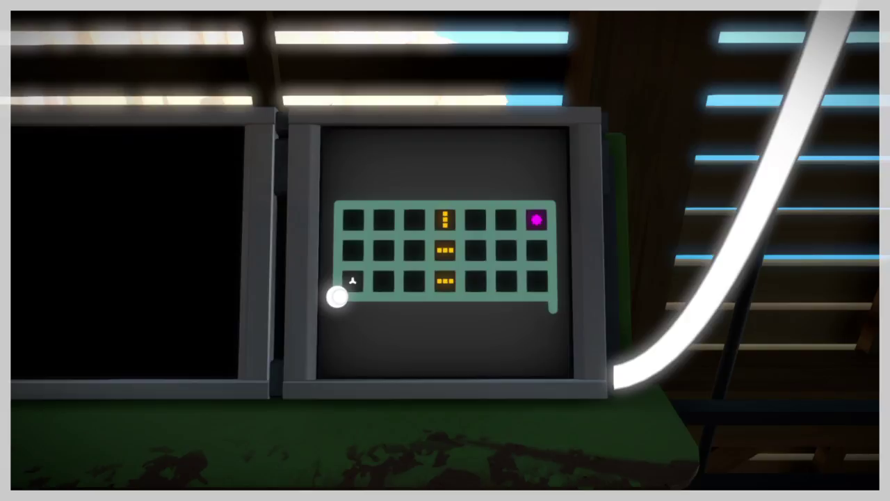
pyautogui.click(337, 297)
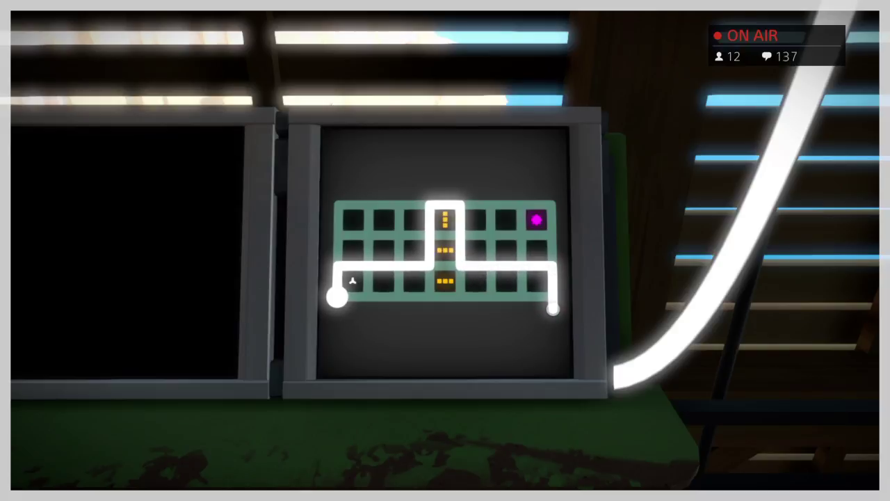
pyautogui.click(553, 308)
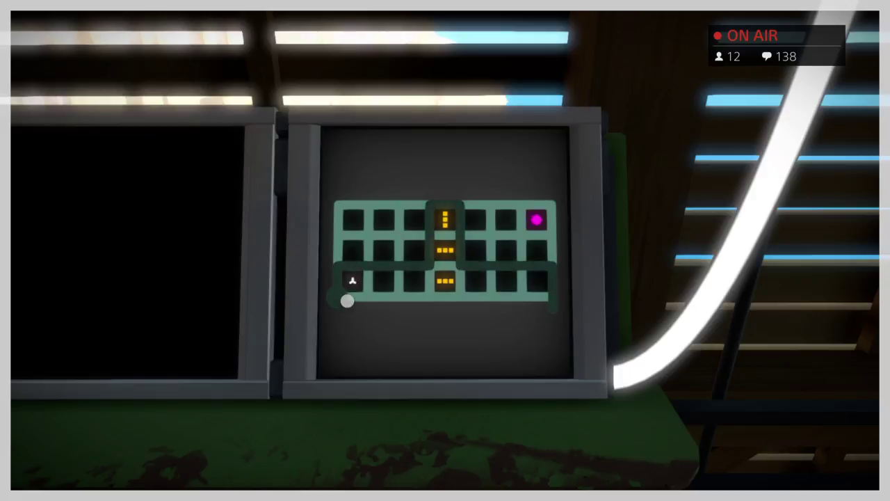
# - Redraw the wide panel's path up, across and down to the exit, then step left
pyautogui.click(339, 299)
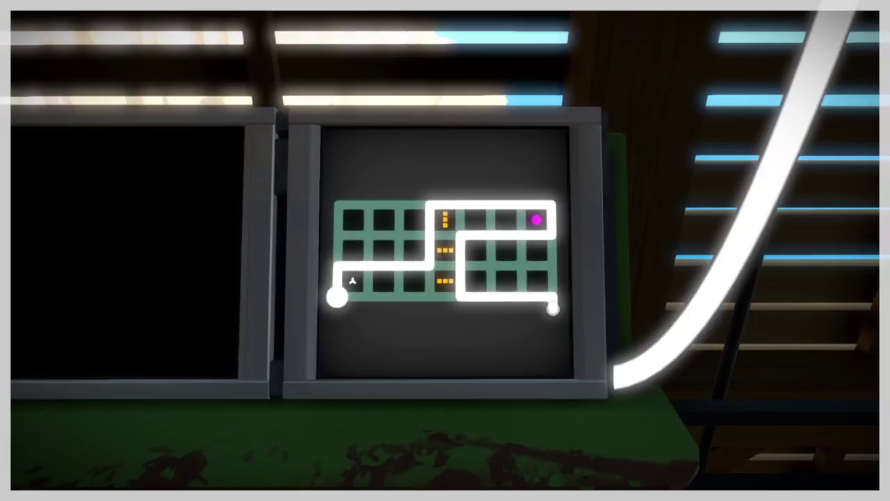
pyautogui.click(553, 308)
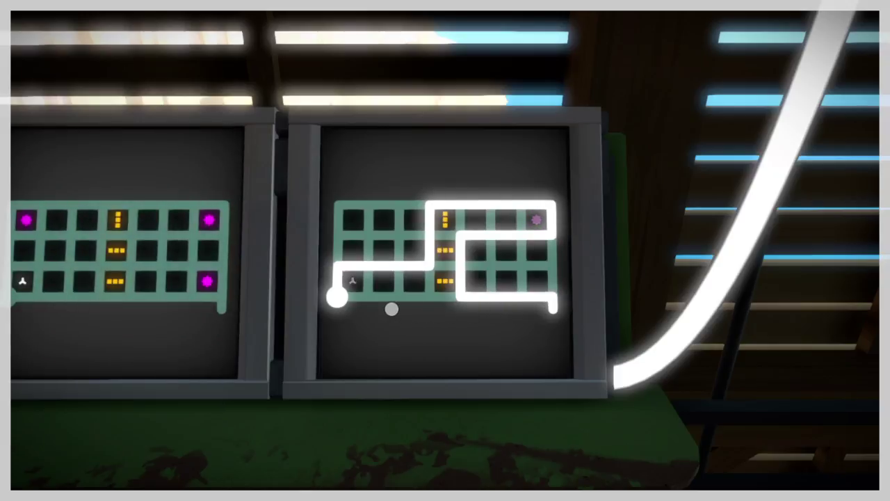
pyautogui.press('a')
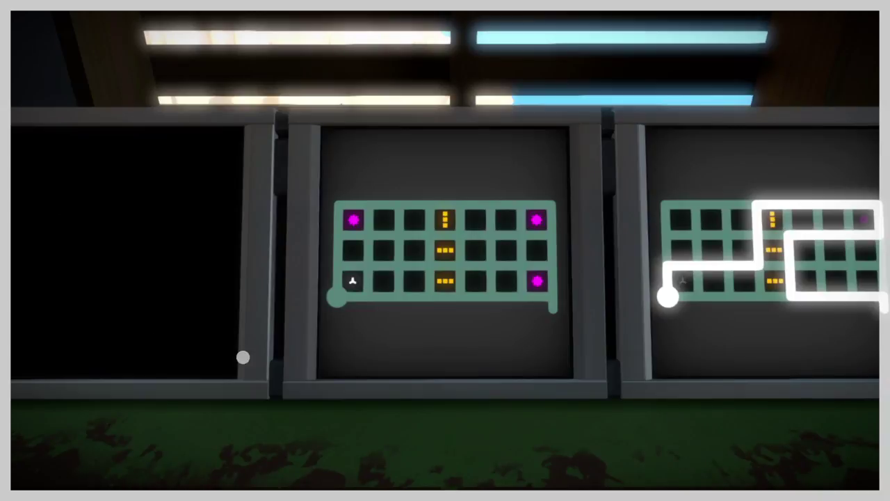
pyautogui.click(337, 292)
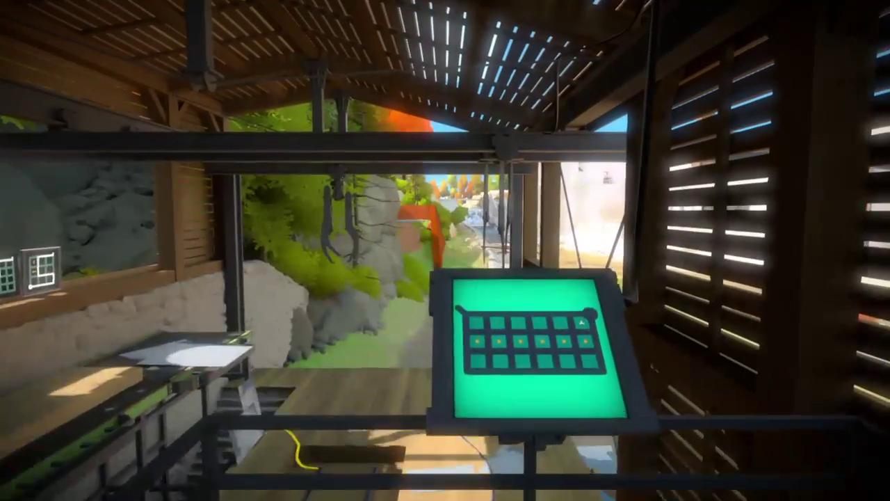
pyautogui.press('w')
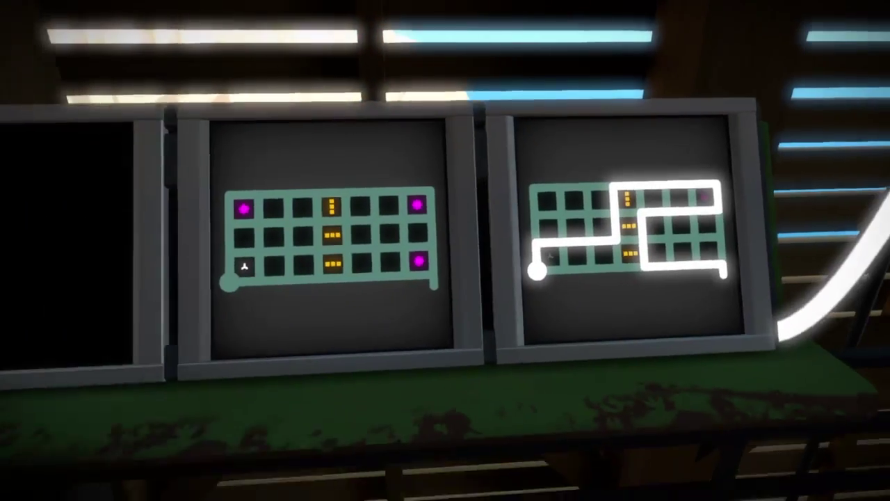
pyautogui.press('s')
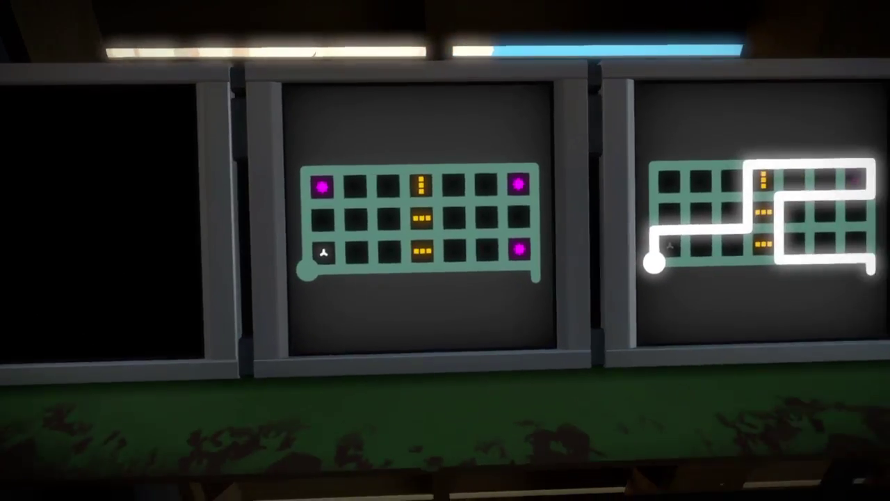
pyautogui.click(446, 250)
# - Trace a line around the top-left dot from the start circle to the exit
pyautogui.click(336, 297)
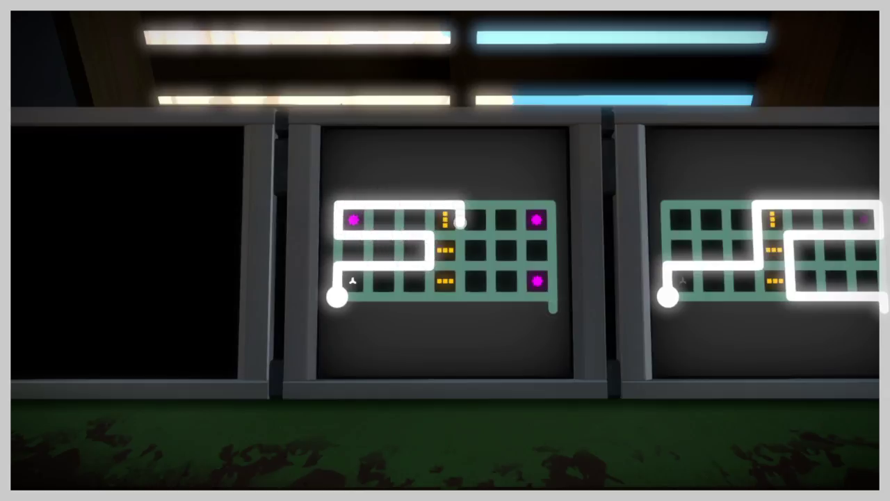
pyautogui.click(552, 308)
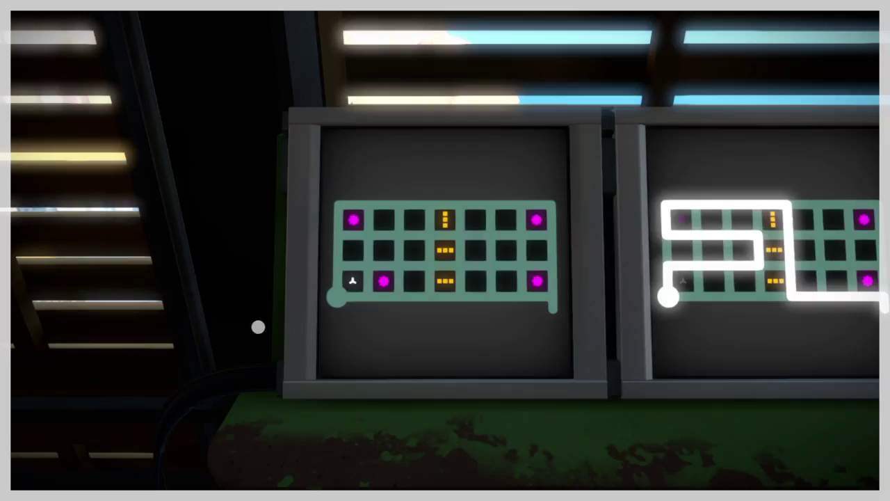
pyautogui.click(337, 297)
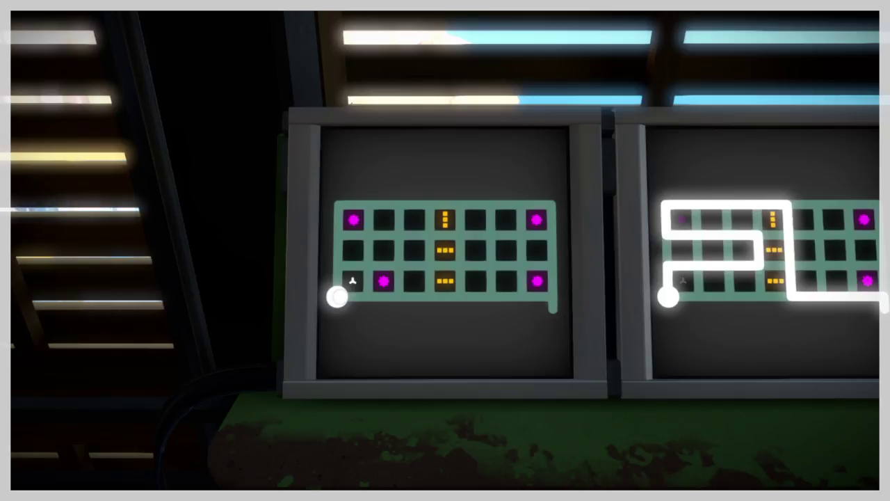
pyautogui.click(337, 297)
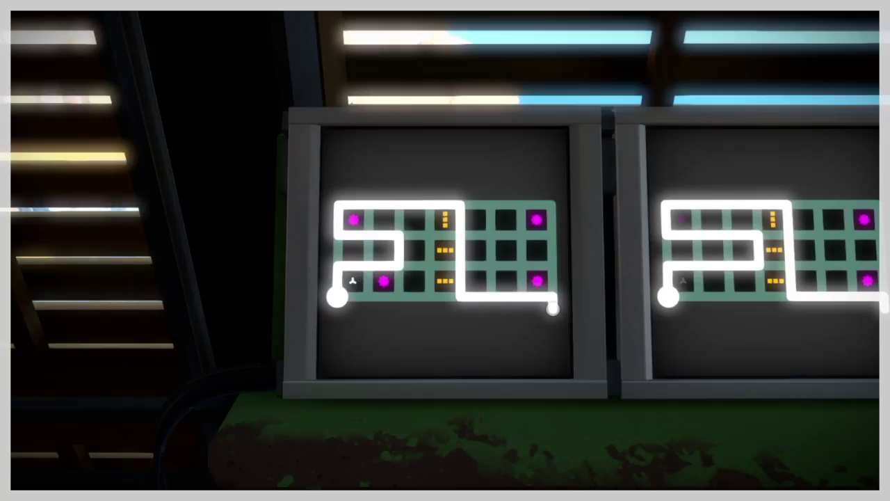
pyautogui.click(552, 308)
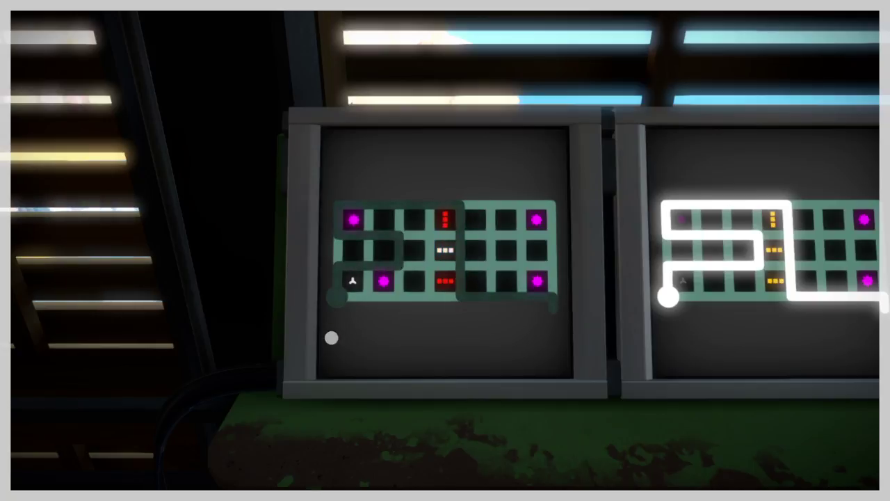
# - Restart the line on the four-star panel and extend it partway along the bottom row
pyautogui.click(337, 297)
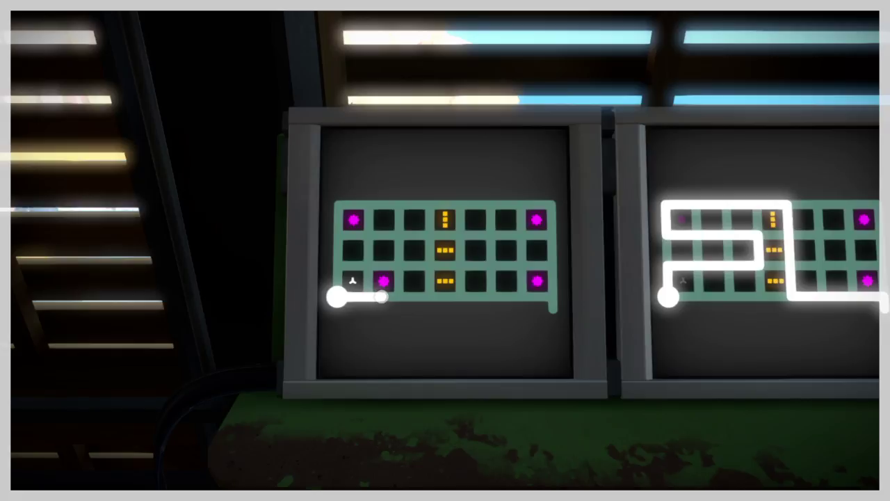
pyautogui.moveTo(377, 297); pyautogui.dragTo(439, 297)
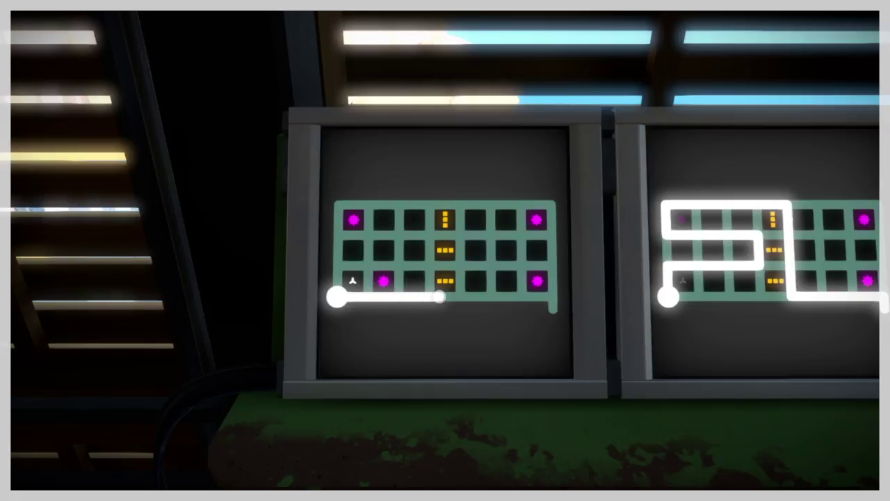